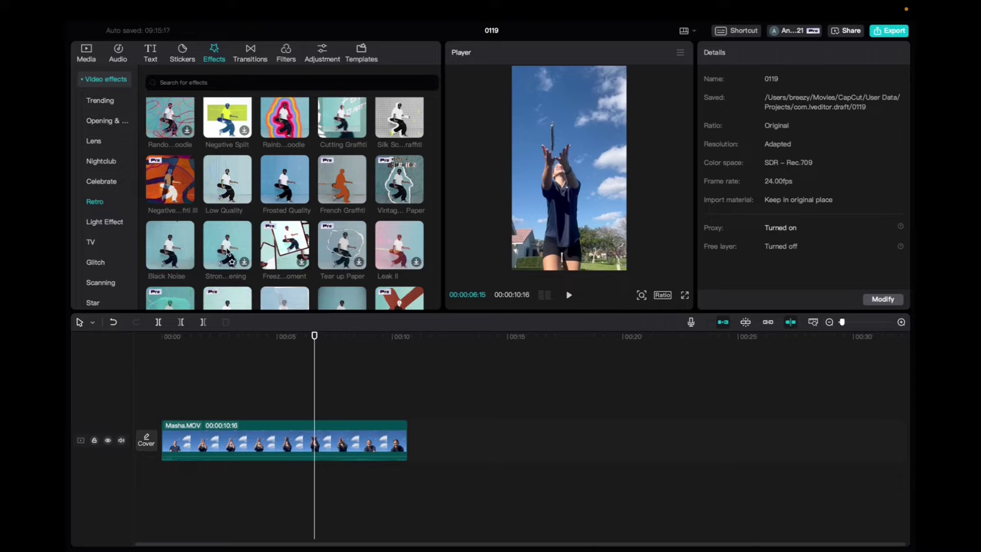
# Step: Drop Strong Sharpening onto the timeline above Masha.MOV and align it to the clip's start and length
pyautogui.moveTo(227, 247); pyautogui.dragTo(230, 411)
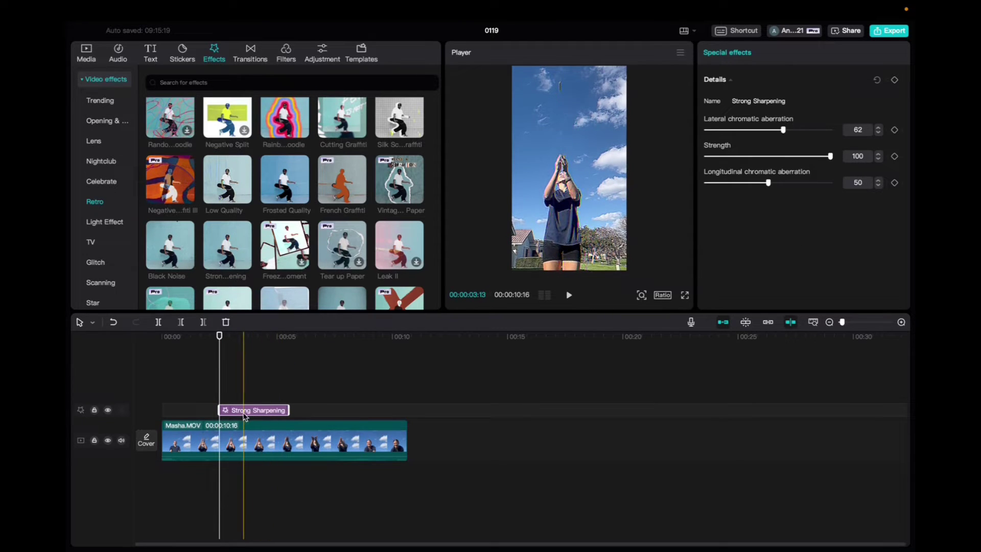
pyautogui.moveTo(252, 411)
pyautogui.mouseDown()
pyautogui.moveTo(193, 411)
pyautogui.moveTo(408, 406)
pyautogui.mouseUp()
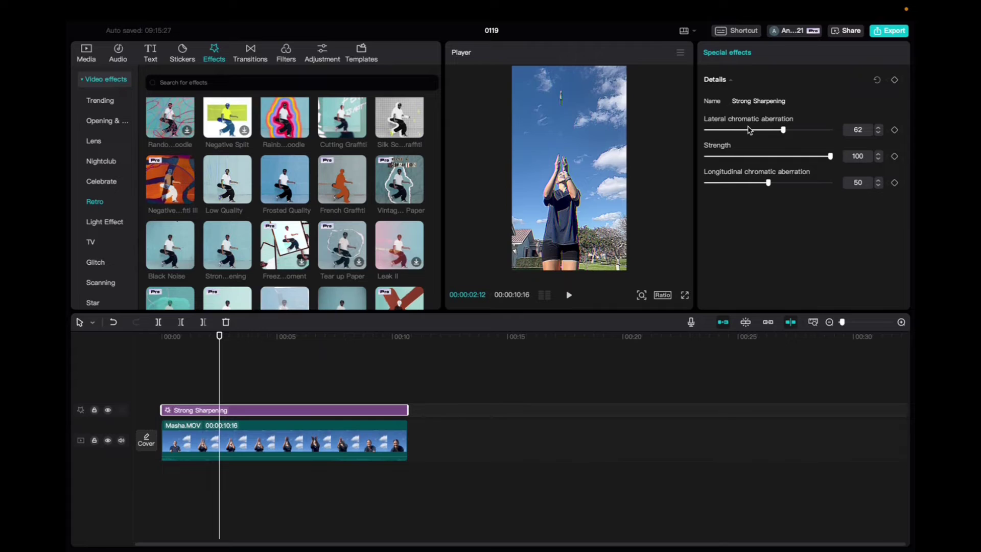
# Step: Set lateral chromatic aberration to 96 and longitudinal chromatic aberration to 62
pyautogui.moveTo(752, 131); pyautogui.dragTo(828, 128)
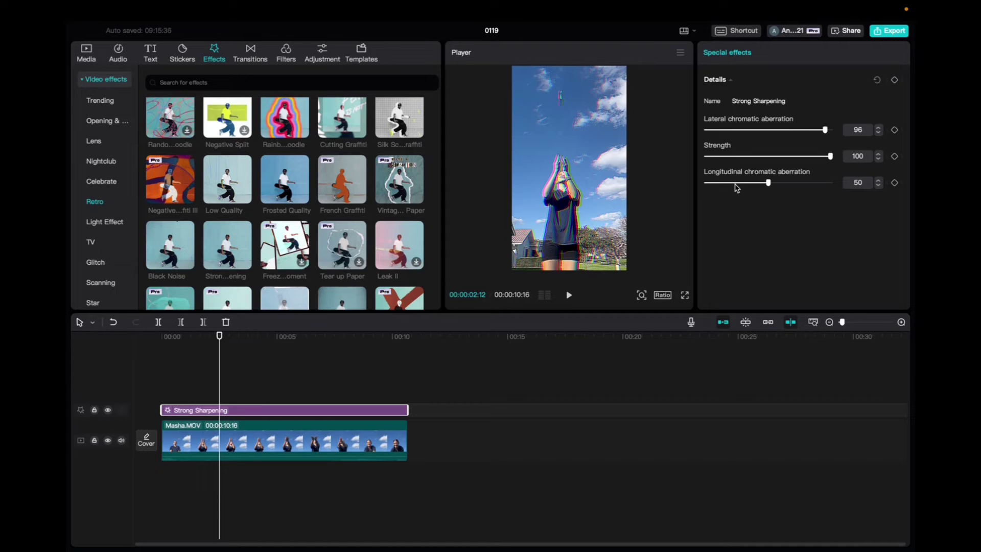
pyautogui.moveTo(738, 184)
pyautogui.mouseDown()
pyautogui.moveTo(833, 178)
pyautogui.moveTo(782, 185)
pyautogui.mouseUp()
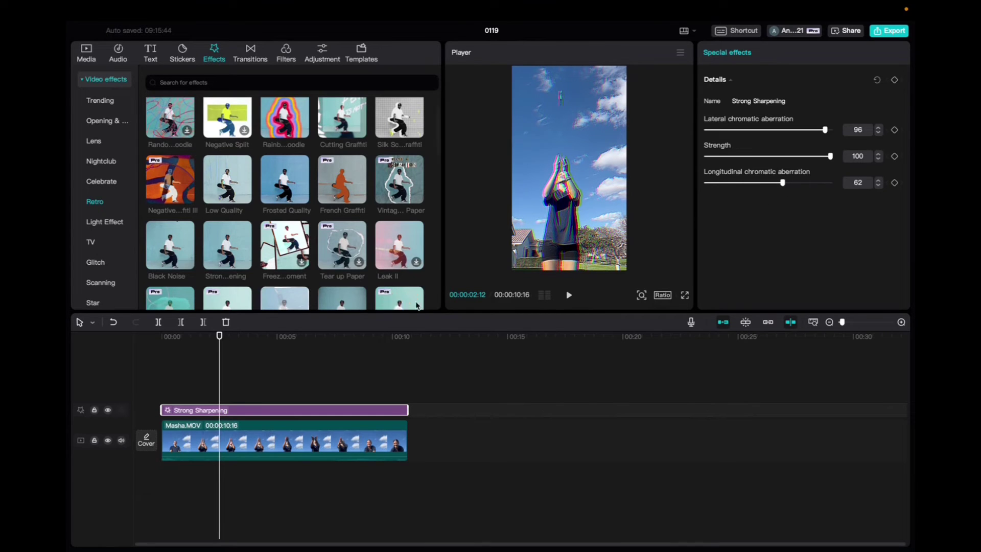
# Step: Play the Masha clip from about 00:03 to the end to preview the effect
pyautogui.click(243, 337)
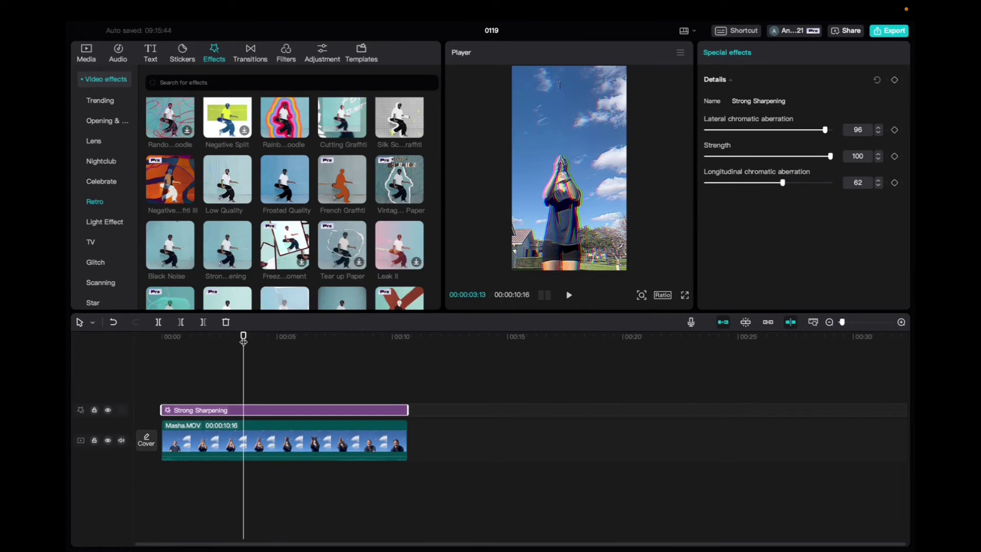
pyautogui.press('space')
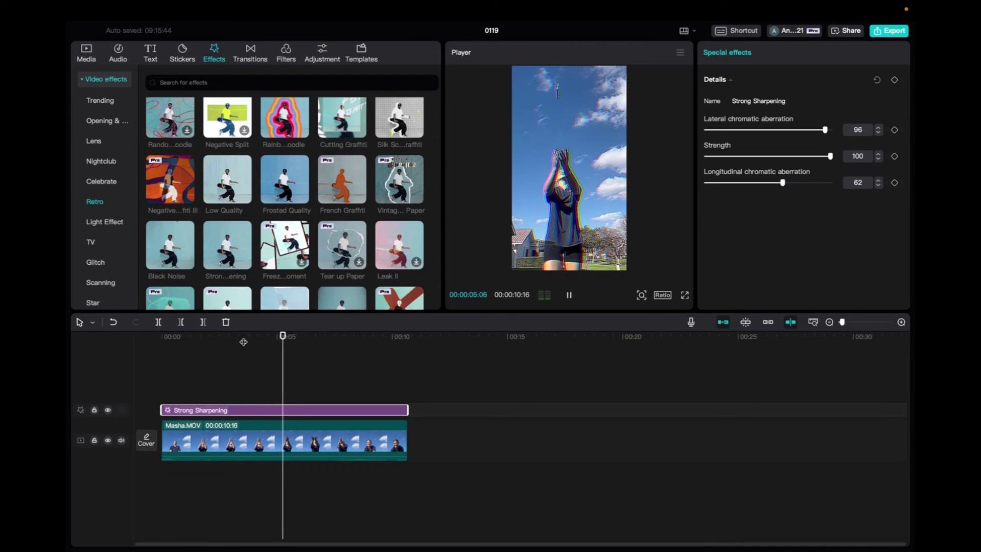